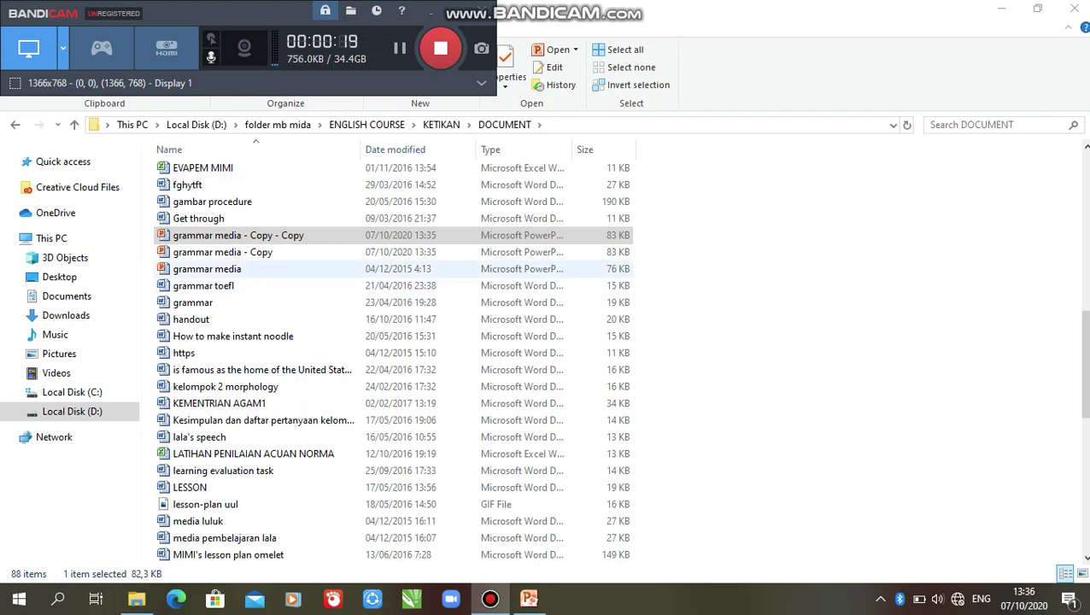
Open the grammar media presentation copy from the DOCUMENT folder.
{"action": "left_click", "coordinate": [239, 235]}
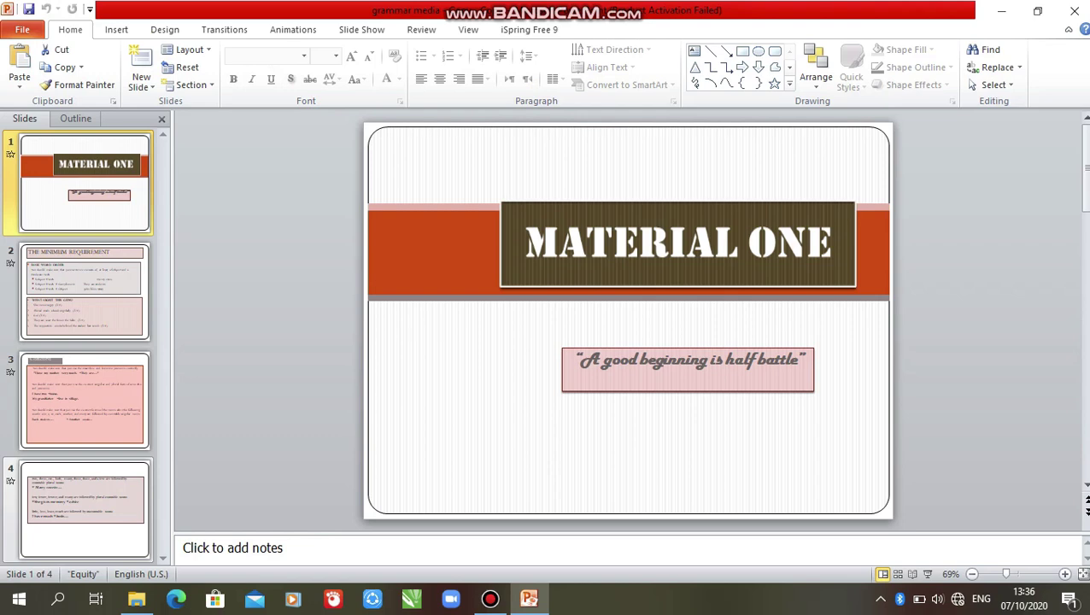
Review slides 2–4, then add a blank fifth slide after slide 4.
{"action": "left_click", "coordinate": [81, 257]}
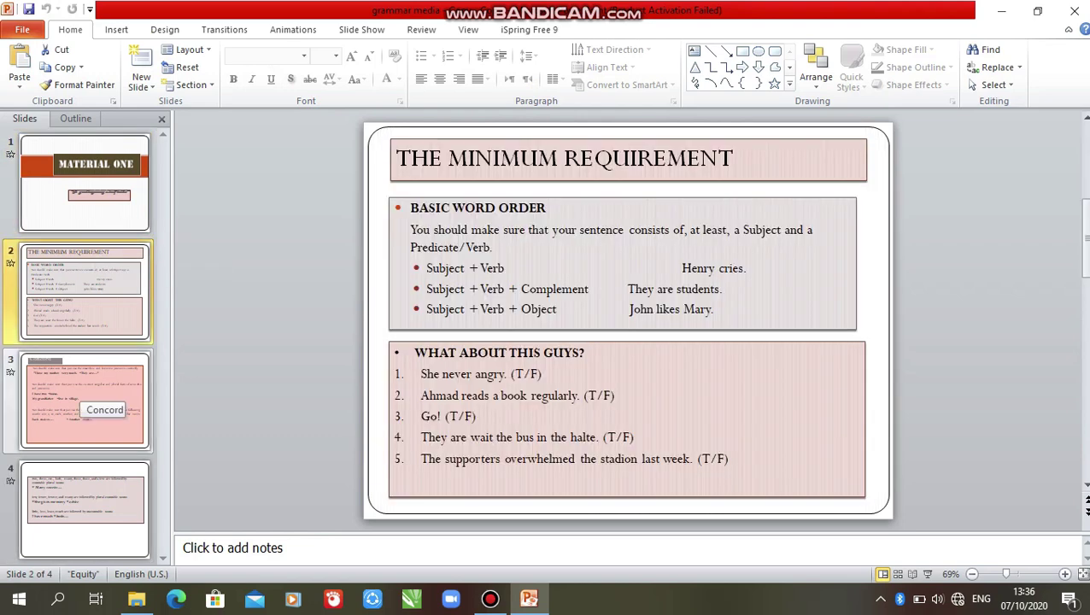
{"action": "left_click", "coordinate": [86, 397]}
{"action": "left_click", "coordinate": [86, 508]}
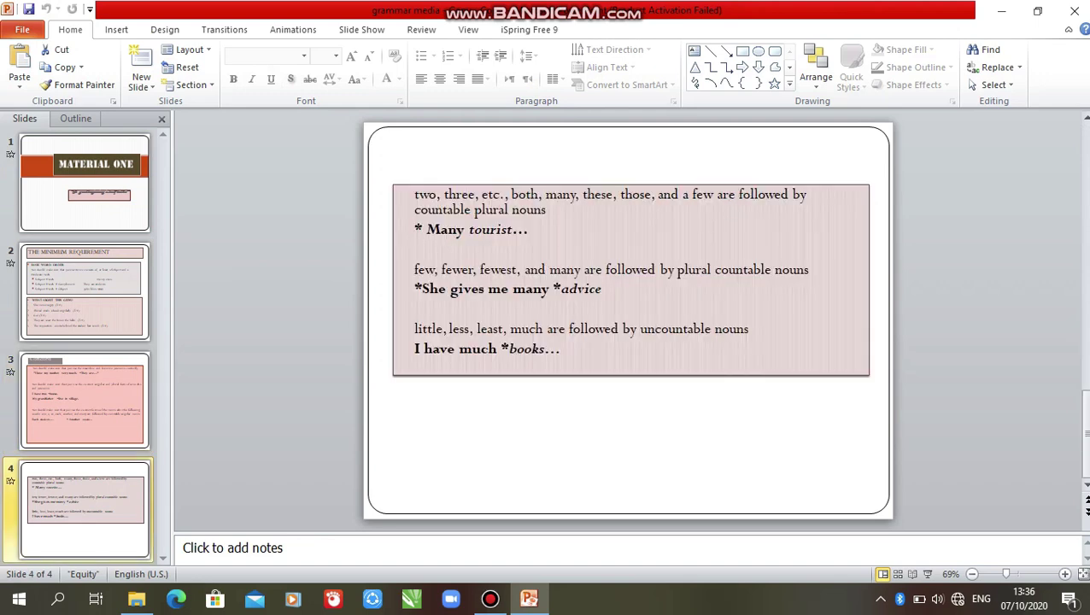
{"action": "key", "text": "ctrl+m"}
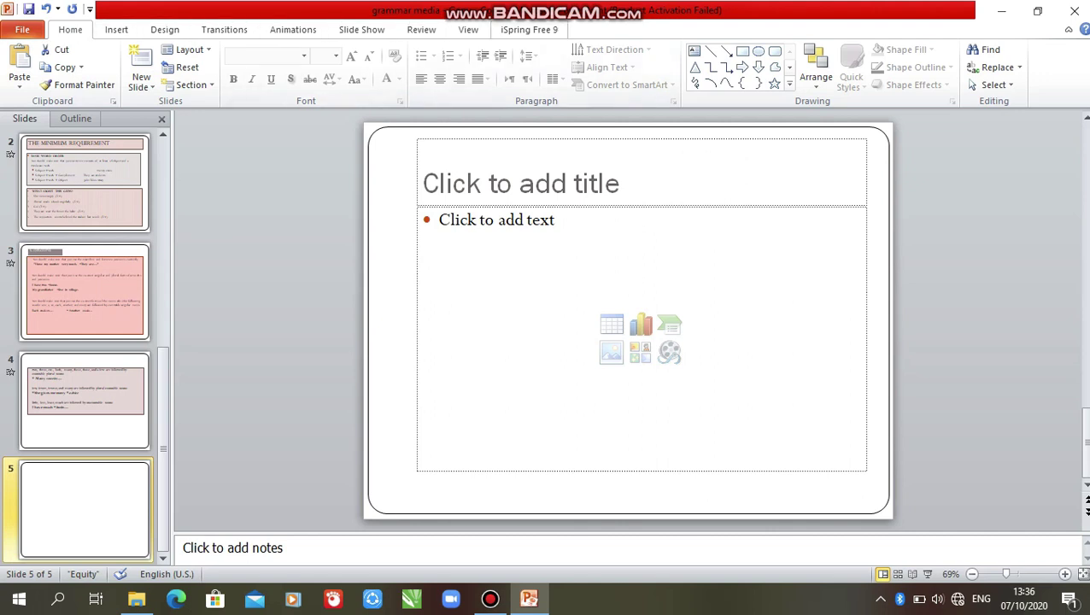
{"action": "left_click", "coordinate": [529, 29]}
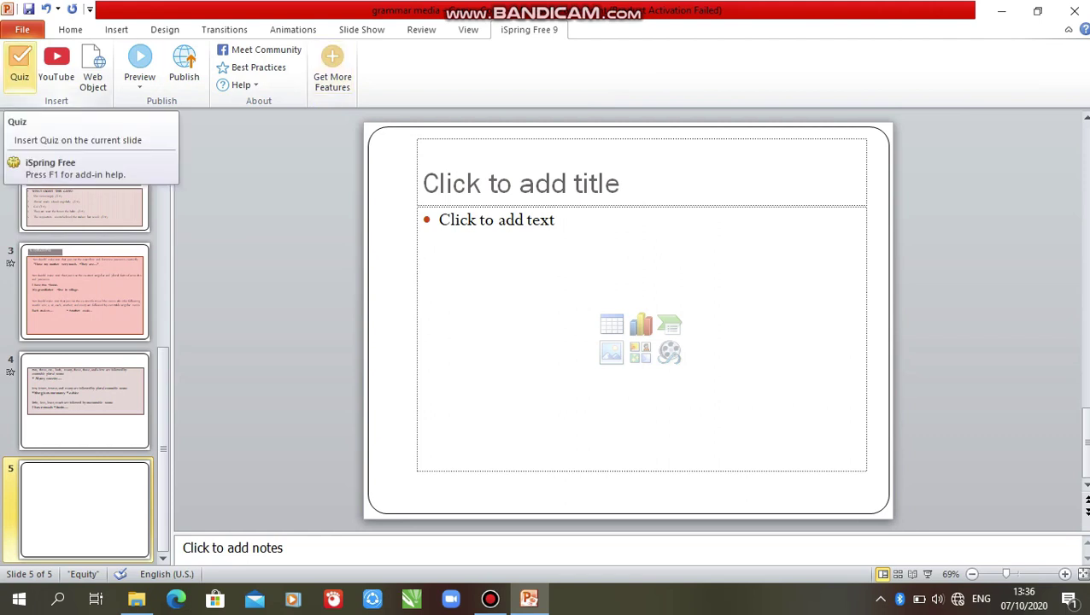
Insert a new Graded Quiz on slide 5 with iSpring Free QuizMaker.
{"action": "left_click", "coordinate": [18, 65]}
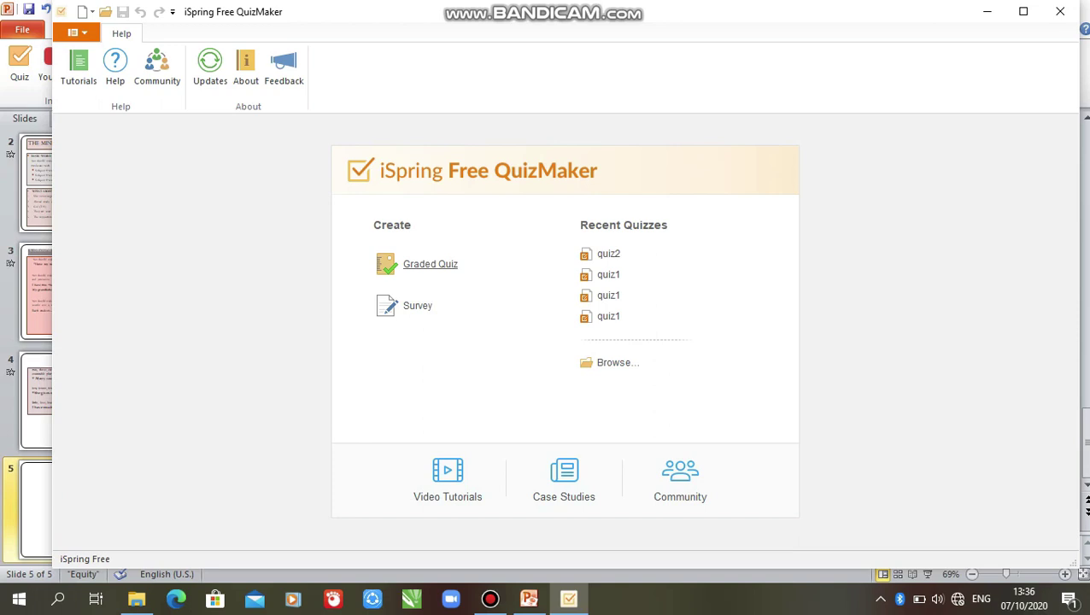
{"action": "left_click", "coordinate": [430, 264]}
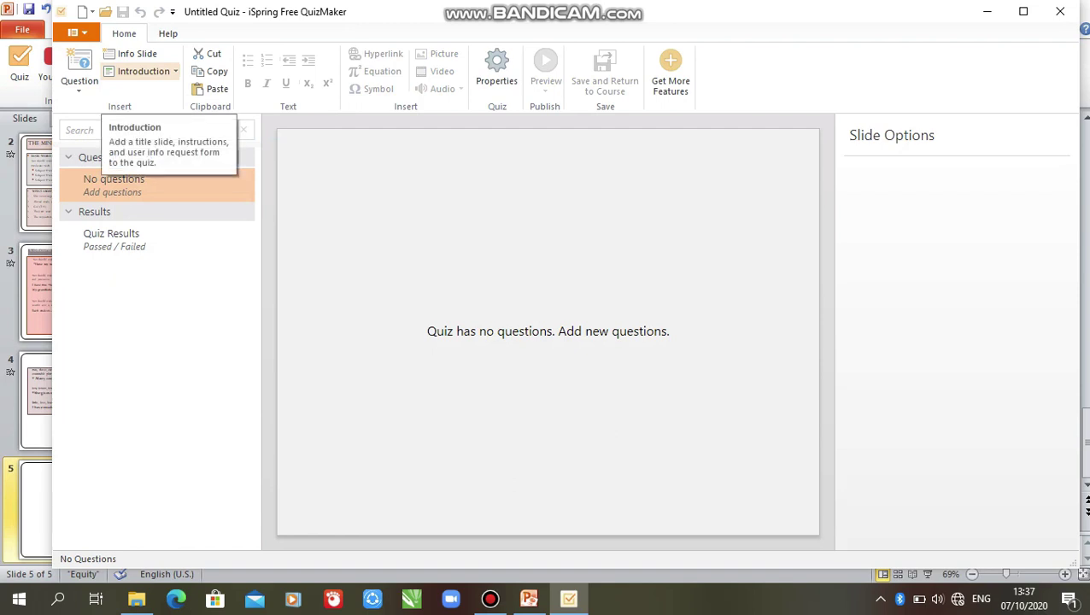
{"action": "left_click", "coordinate": [144, 71]}
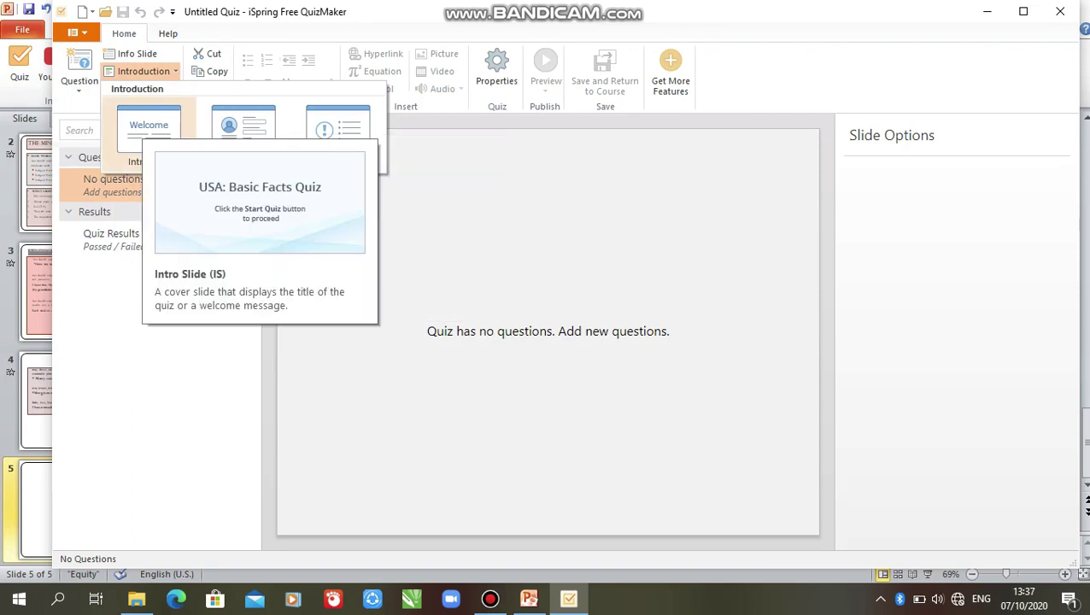
Add a Multiple Choice question to the empty graded quiz.
{"action": "left_click", "coordinate": [79, 68]}
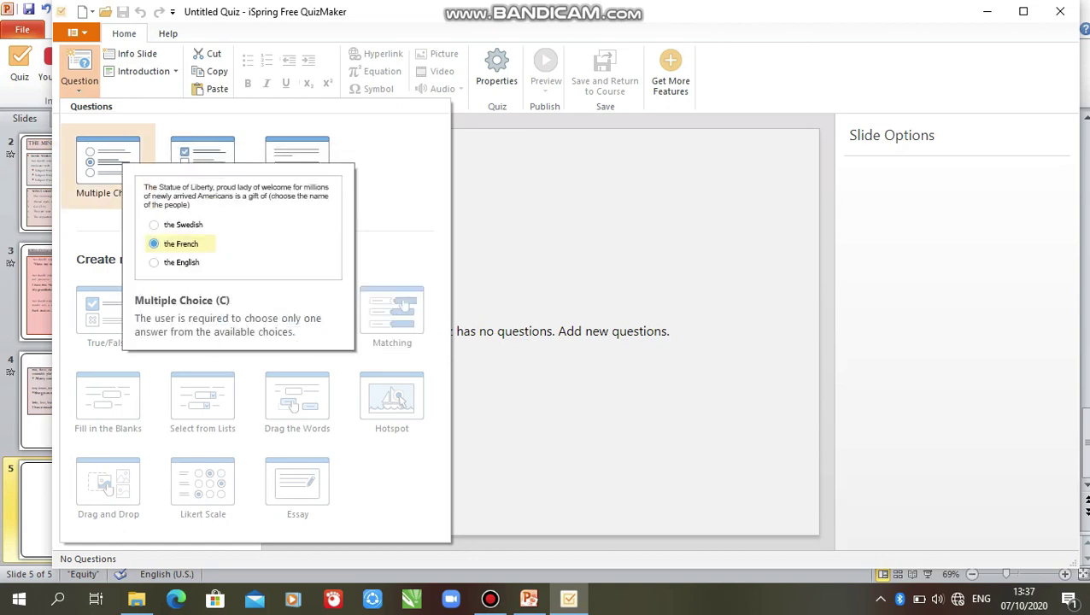
{"action": "key", "text": "Escape"}
{"action": "left_click", "coordinate": [114, 157]}
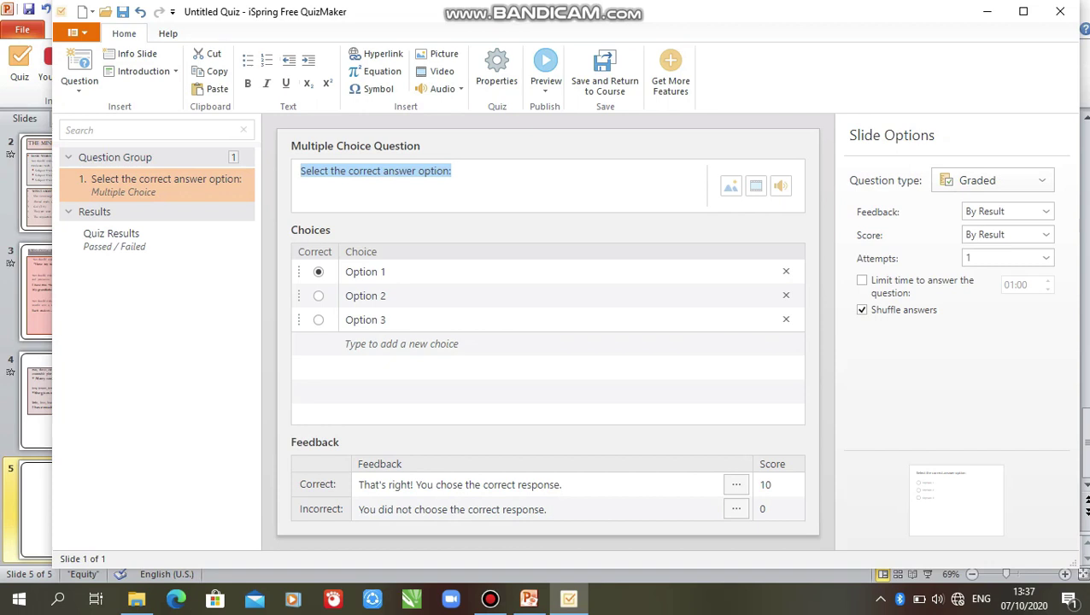
Add the gap-fill sentence '... has a .... blue eyes.' on a new line under the prompt.
{"action": "left_click", "coordinate": [372, 171]}
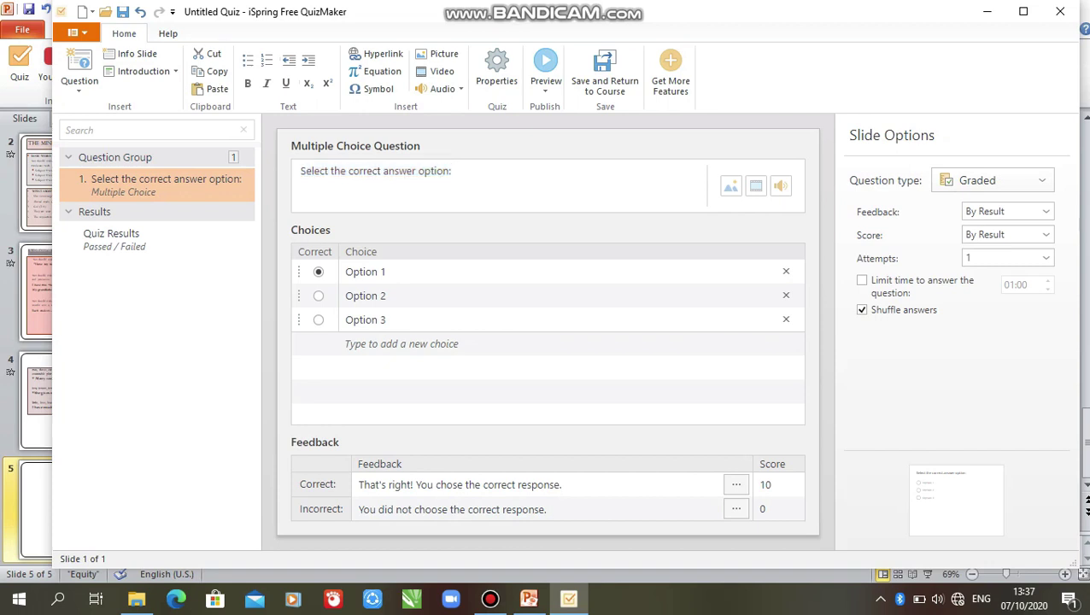
{"action": "left_click", "coordinate": [400, 171]}
{"action": "key", "text": "Return"}
{"action": "type", "text": "ki"}
{"action": "type", "text": "t"}
{"action": "key", "text": "BackSpace"}
{"action": "key", "text": "BackSpace"}
{"action": "key", "text": "BackSpace"}
{"action": "type", "text": "kinanti"}
{"action": "type", "text": " ha"}
{"action": "key", "text": "BackSpace"}
{"action": "key", "text": "BackSpace"}
{"action": "type", "text": "has a ...."}
{"action": "type", "text": "blue"}
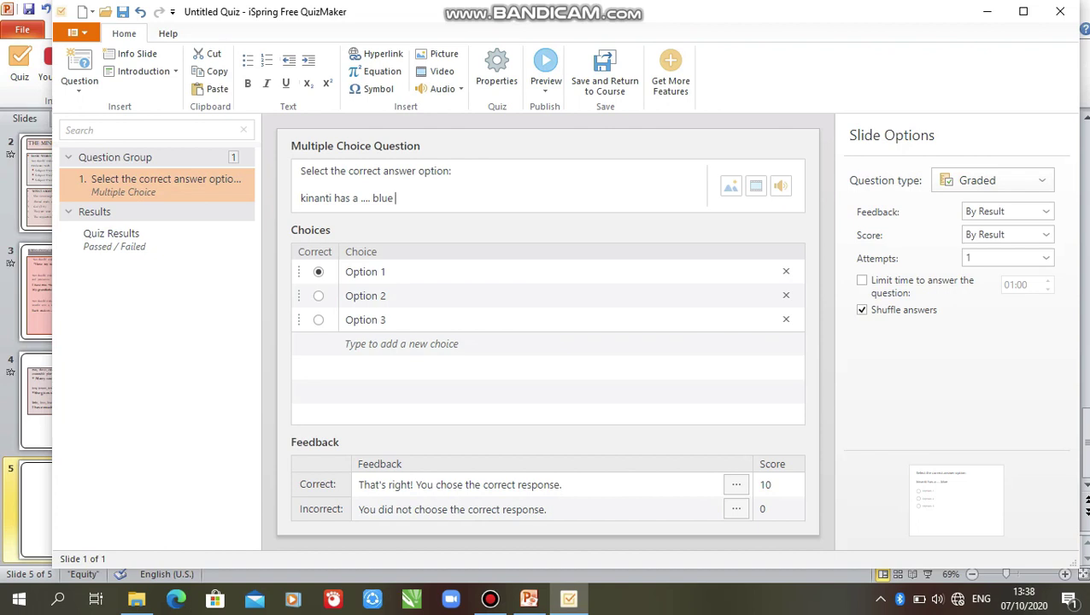
{"action": "type", "text": "eyes."}
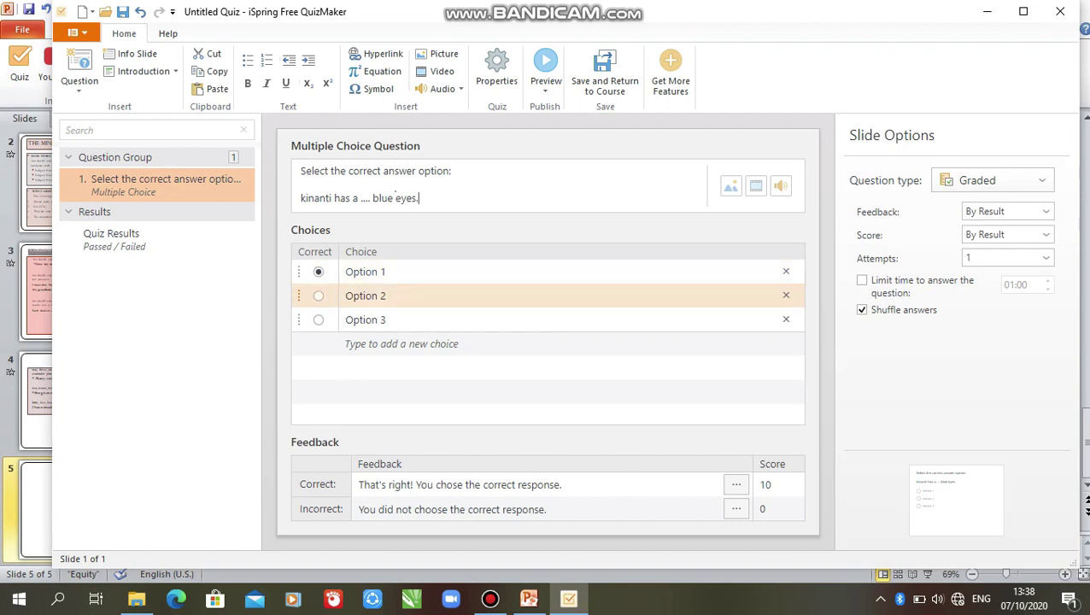
Mark Option 2 correct and rename it 'beautifull', and rename Option 1 'beauty'.
{"action": "left_click", "coordinate": [318, 296]}
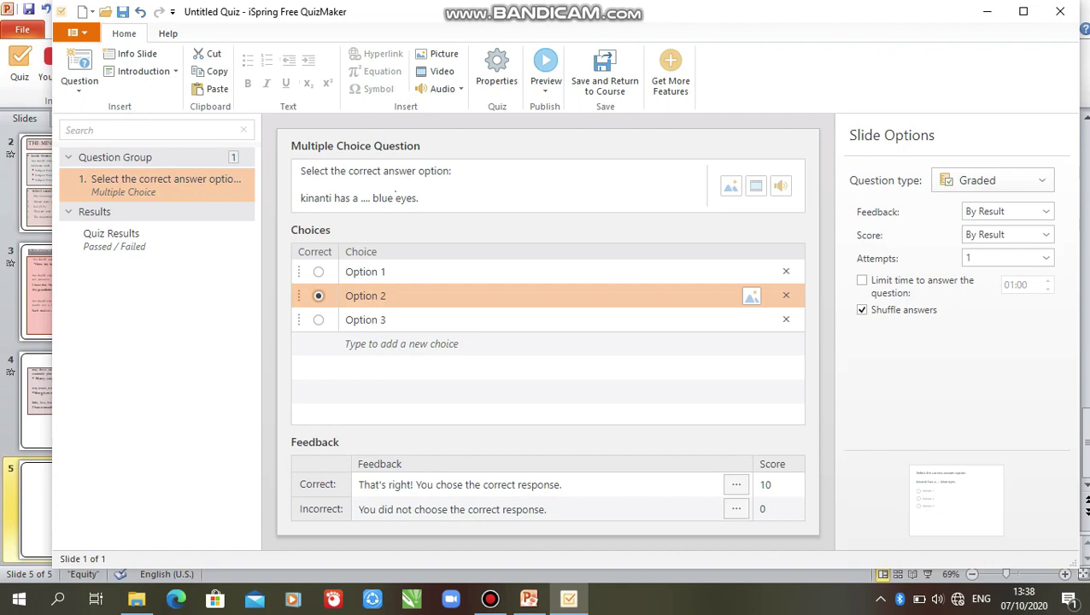
{"action": "left_click", "coordinate": [361, 296]}
{"action": "double_click", "coordinate": [361, 296]}
{"action": "key", "text": "ctrl+a"}
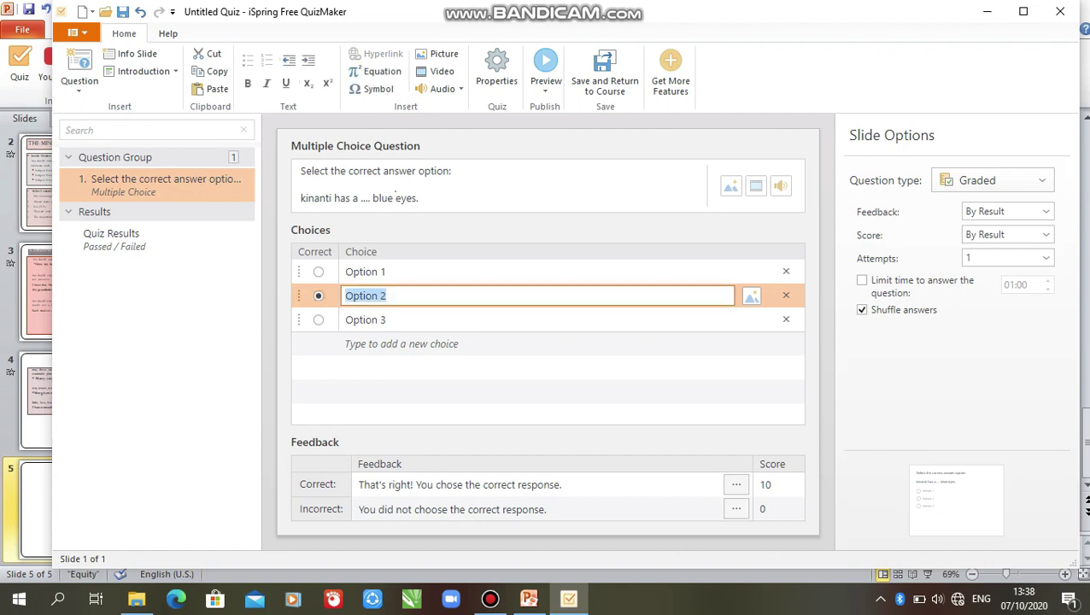
{"action": "type", "text": "beautifull"}
{"action": "double_click", "coordinate": [361, 272]}
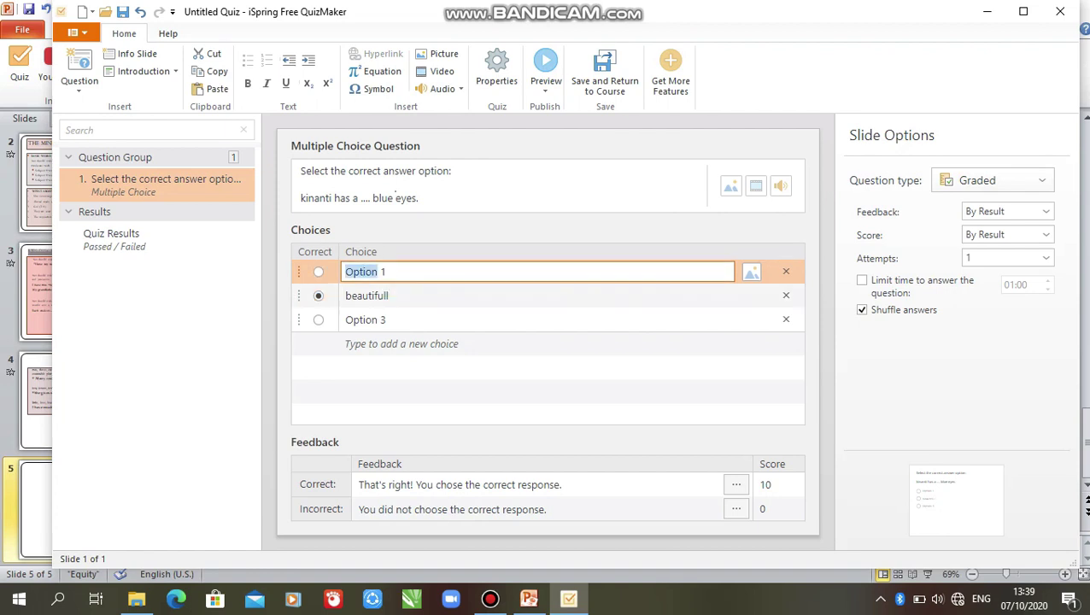
{"action": "key", "text": "shift+End"}
{"action": "type", "text": "bea"}
{"action": "type", "text": "ty"}
Rename Option 3 'beautifully' and add 'beautify' as a fourth choice.
{"action": "left_click", "coordinate": [387, 319]}
{"action": "key", "text": "BackSpace"}
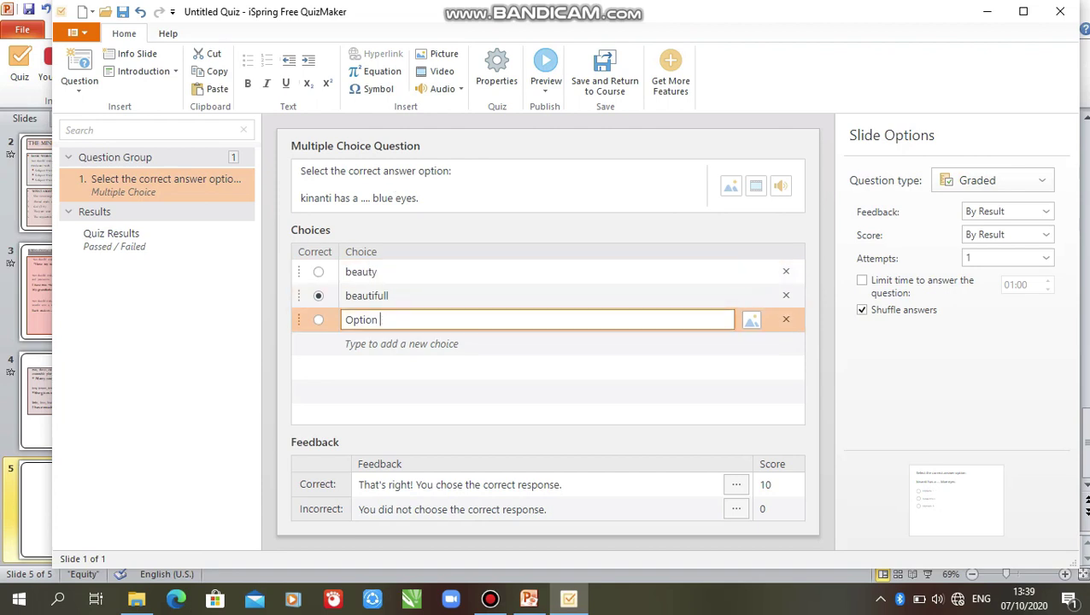
{"action": "key", "text": "BackSpace"}
{"action": "key", "text": "BackSpace"}
{"action": "key", "text": "BackSpace"}
{"action": "type", "text": "beaut"}
{"action": "type", "text": "ifully"}
{"action": "key", "text": "Return"}
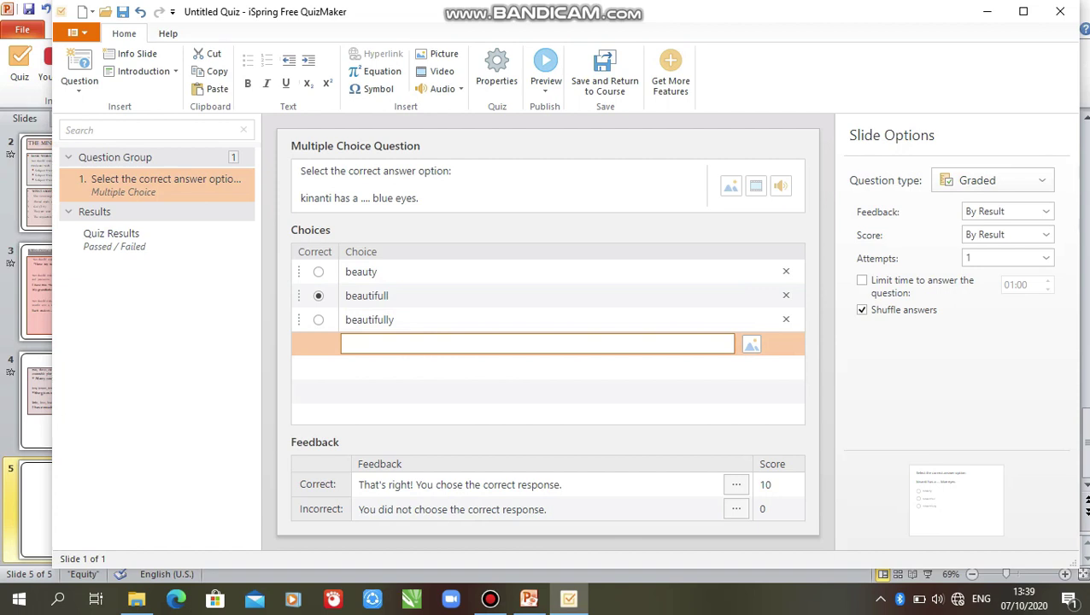
{"action": "type", "text": "beautify"}
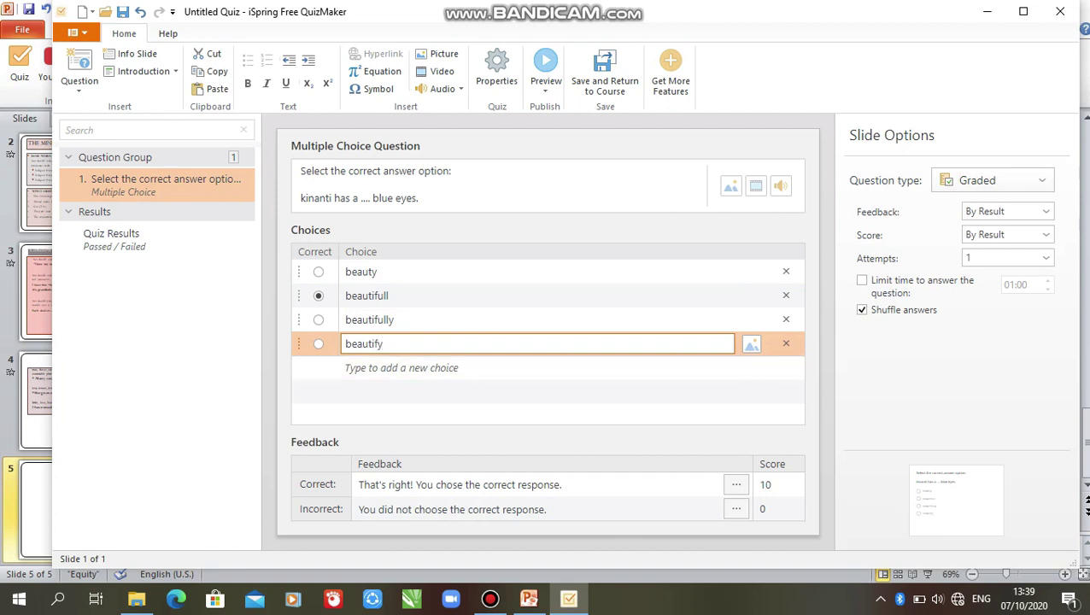
{"action": "key", "text": "Return"}
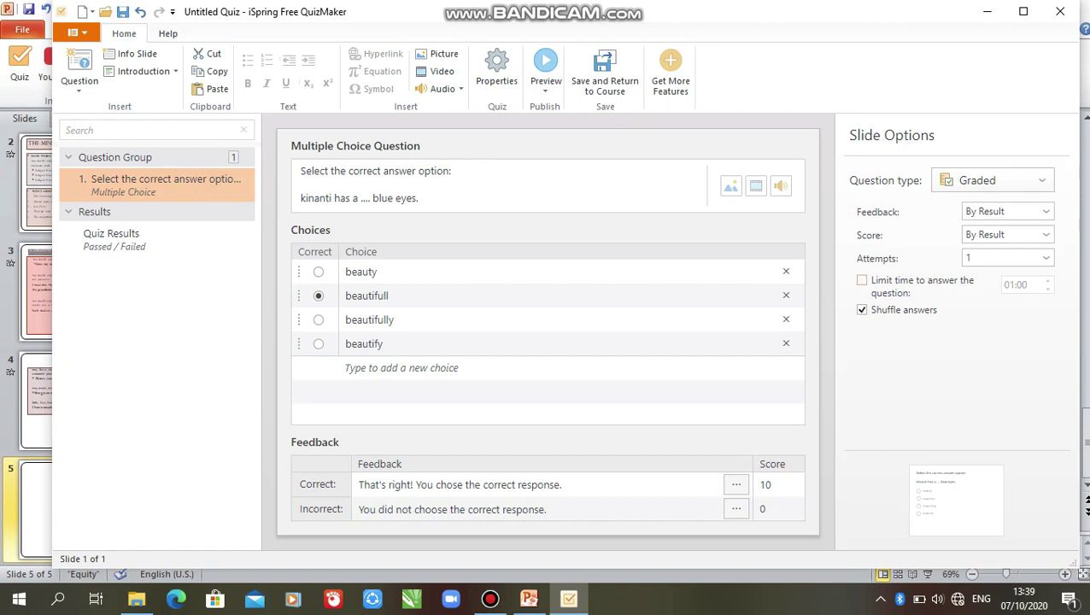
{"action": "left_click", "coordinate": [862, 281]}
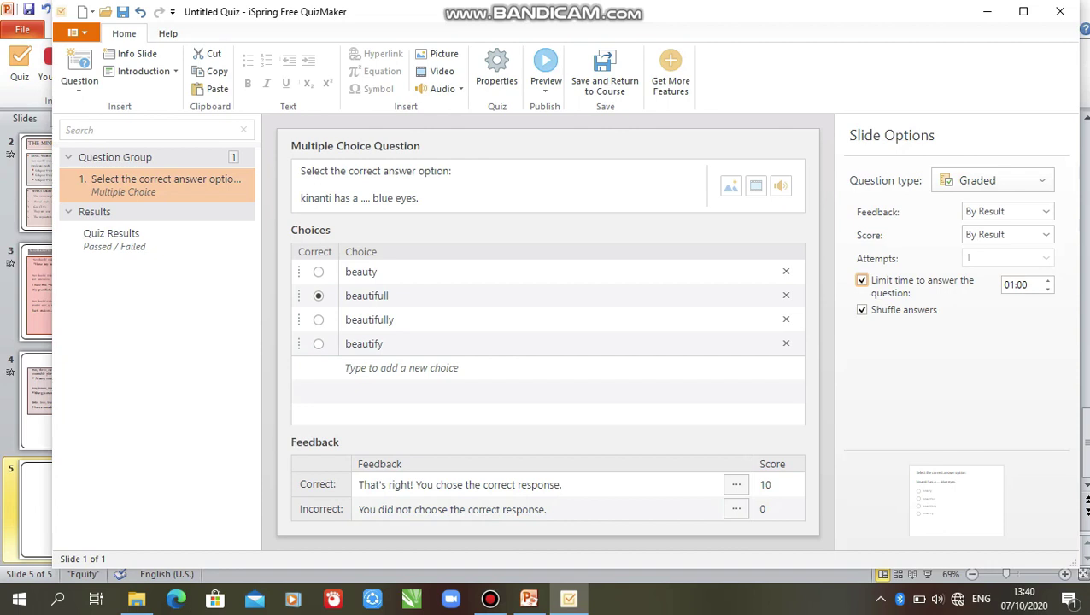
{"action": "left_click", "coordinate": [861, 281]}
{"action": "left_click", "coordinate": [512, 295]}
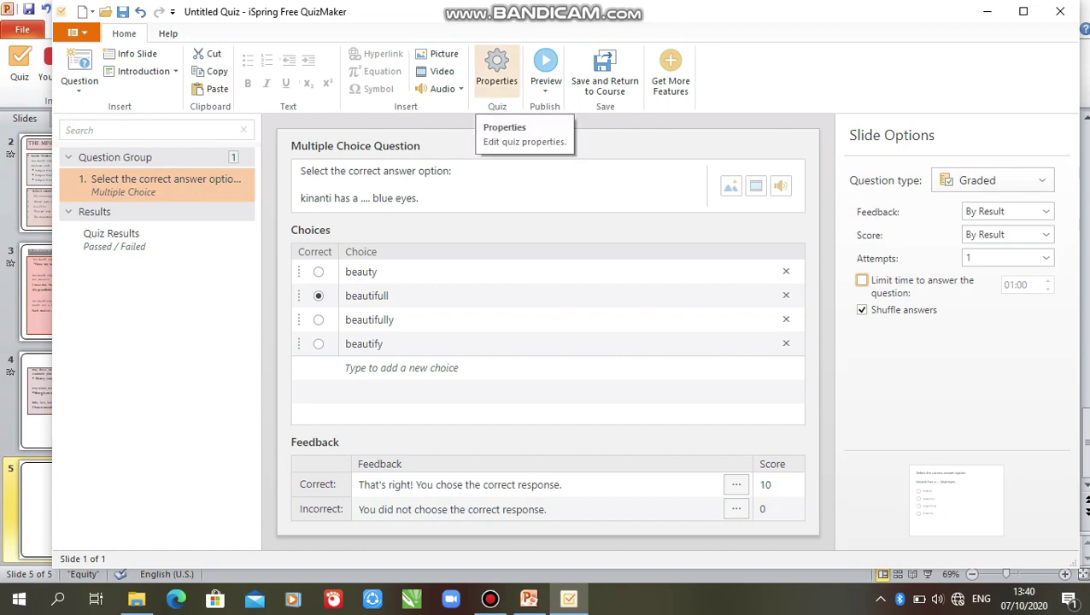
{"action": "left_click", "coordinate": [497, 68]}
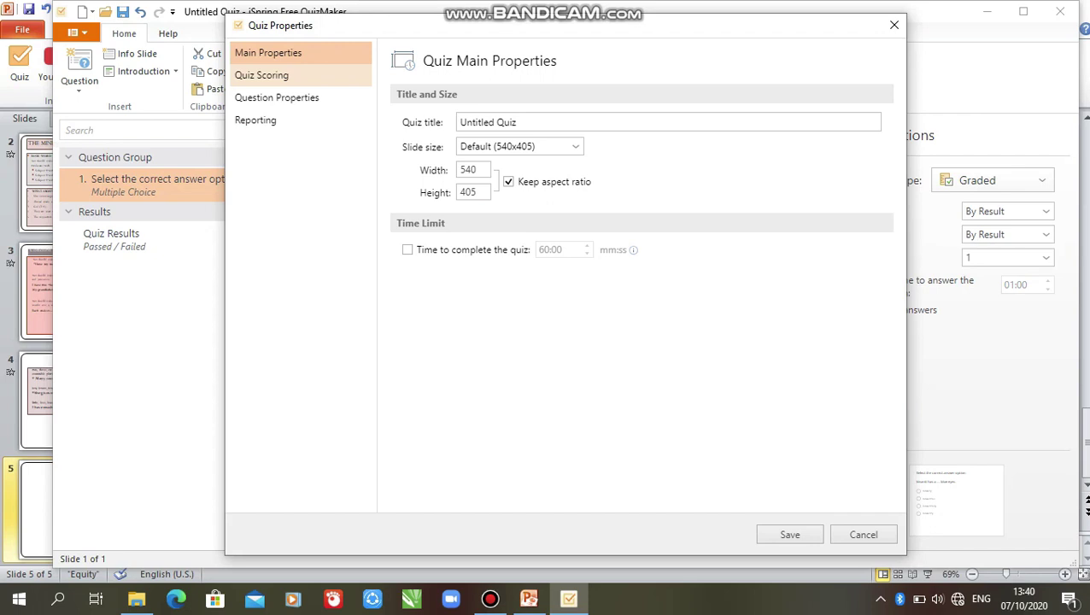
Score the quiz in points, disable answer shuffling, and save the quiz properties.
{"action": "left_click", "coordinate": [262, 75]}
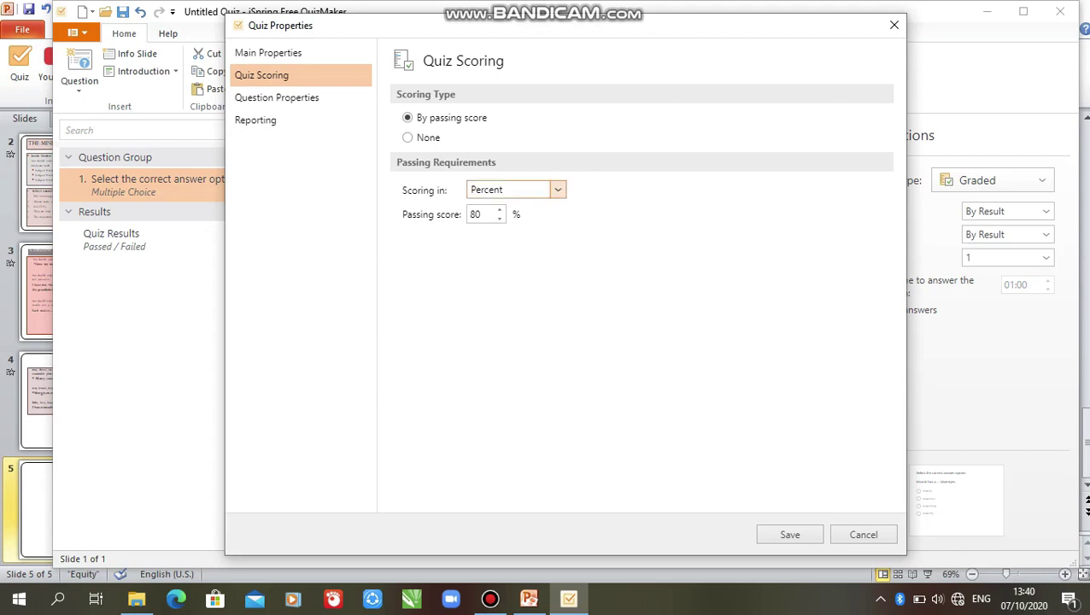
{"action": "left_click", "coordinate": [513, 190]}
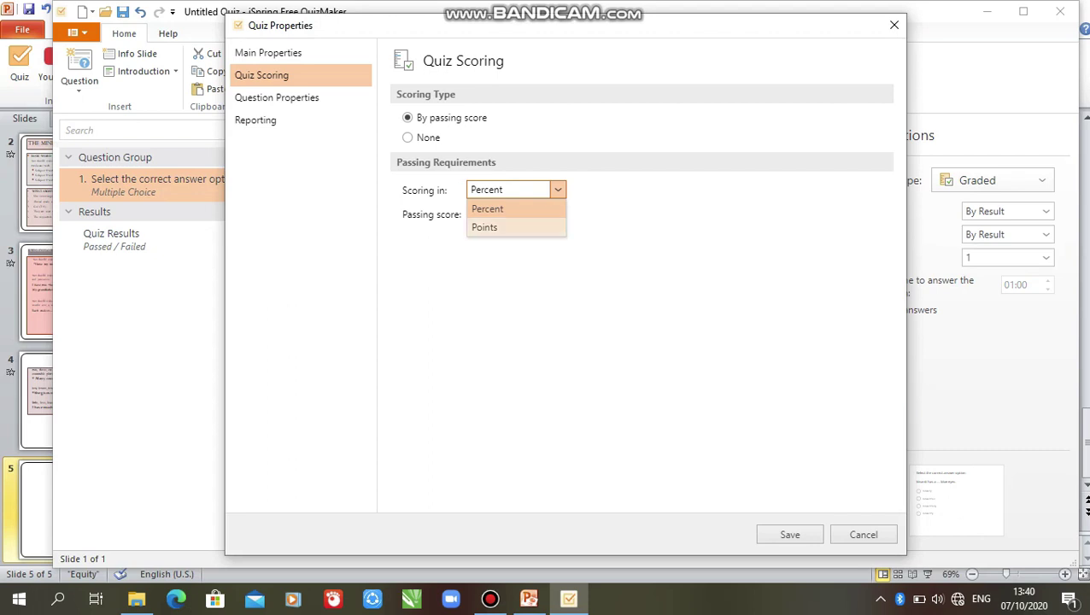
{"action": "left_click", "coordinate": [485, 227]}
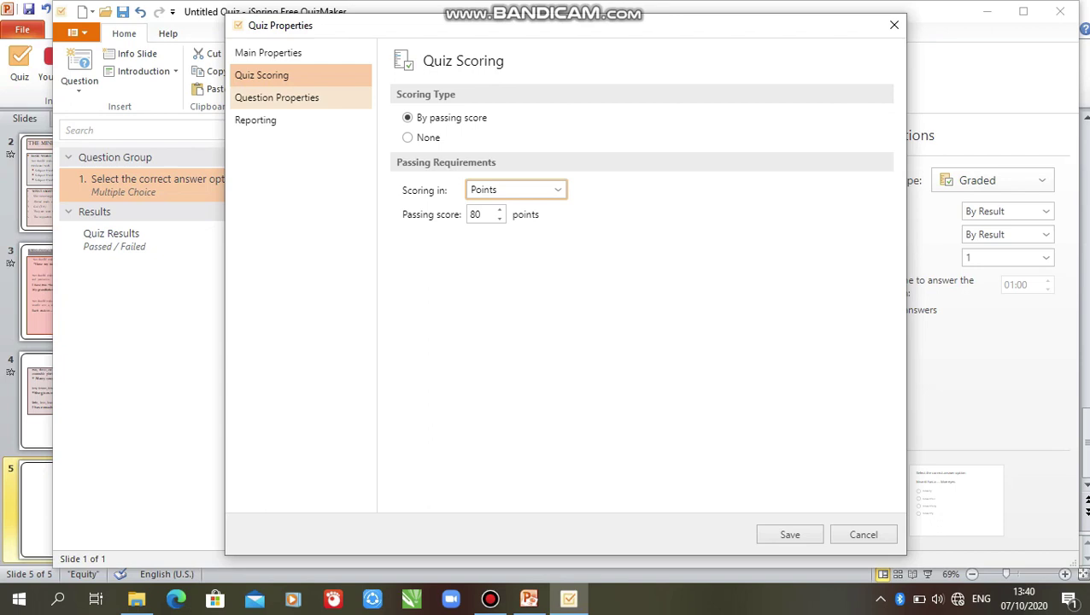
{"action": "left_click", "coordinate": [277, 97]}
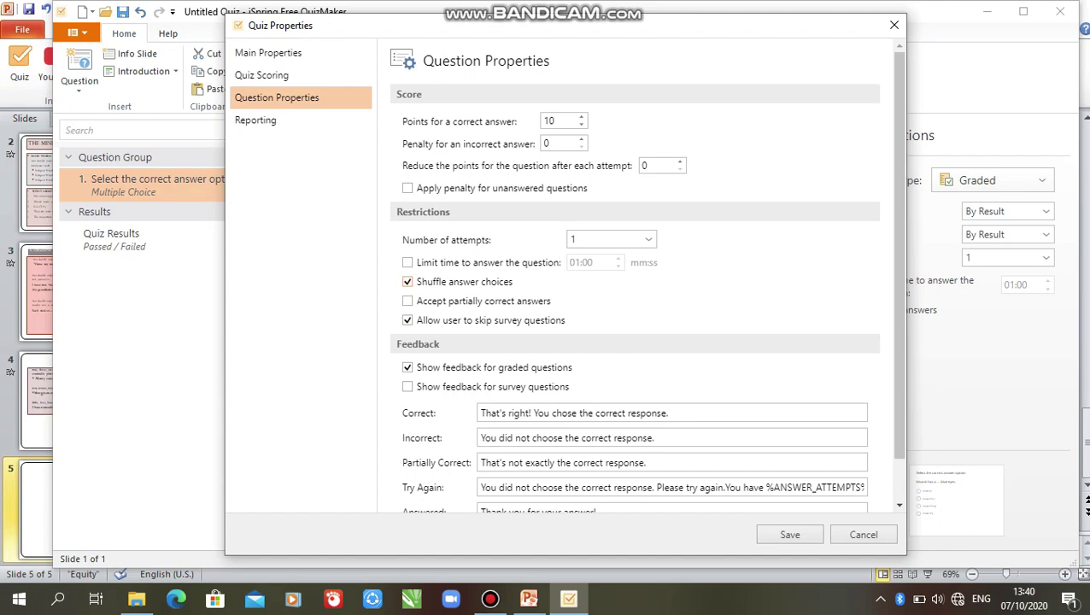
{"action": "left_click", "coordinate": [408, 282]}
{"action": "left_click", "coordinate": [790, 535]}
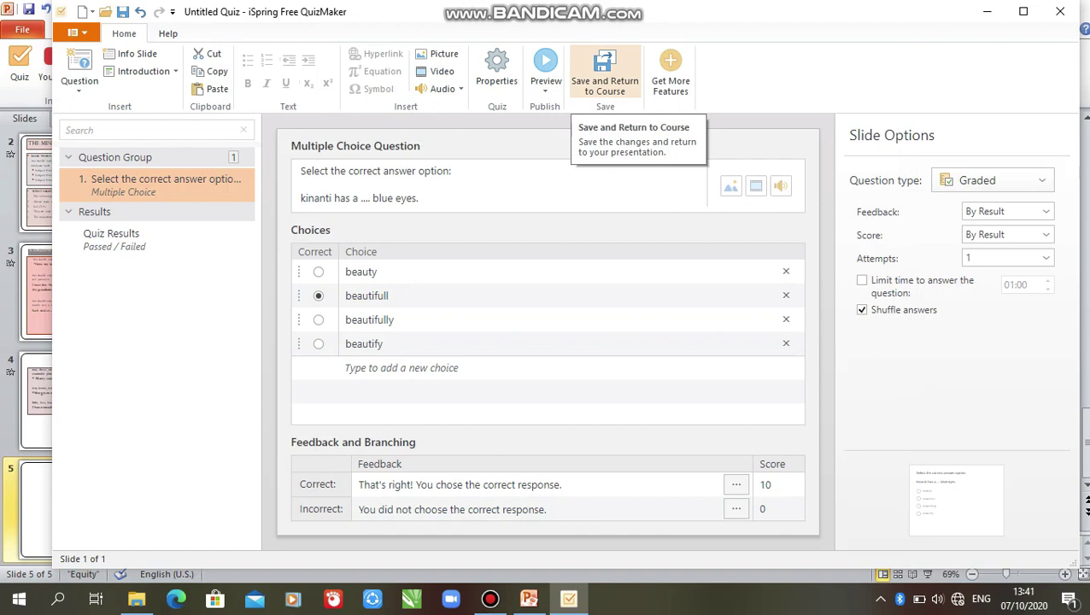
Save the quiz back into the deck and bring PowerPoint forward showing slide 5.
{"action": "left_click", "coordinate": [605, 72]}
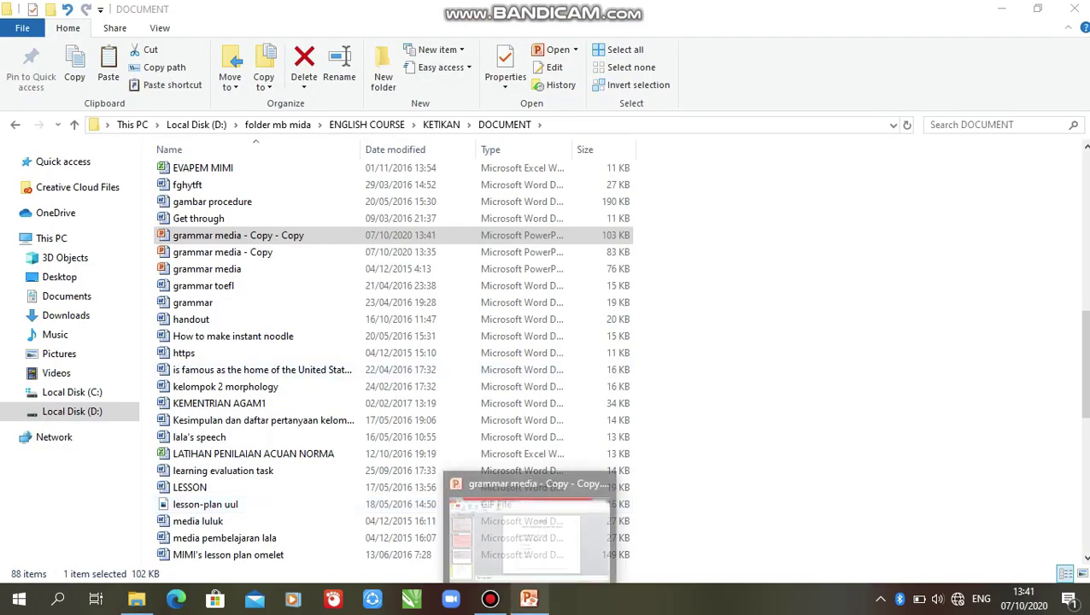
{"action": "left_click", "coordinate": [529, 598]}
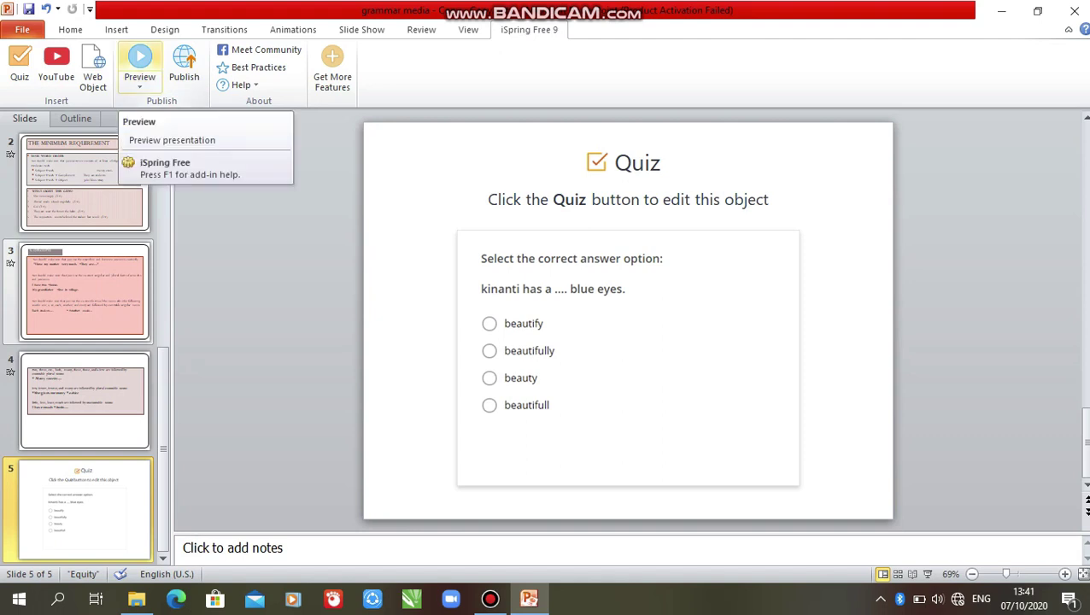
{"action": "left_click", "coordinate": [139, 60]}
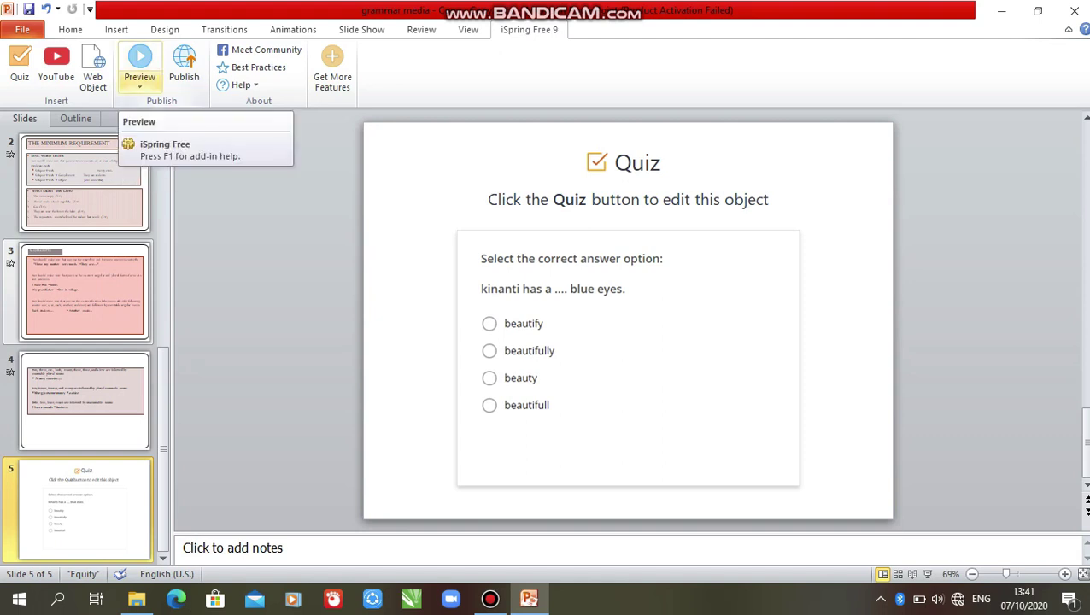
Preview the entire presentation in iSpring, starting from the MATERIAL ONE slide.
{"action": "left_click", "coordinate": [139, 81]}
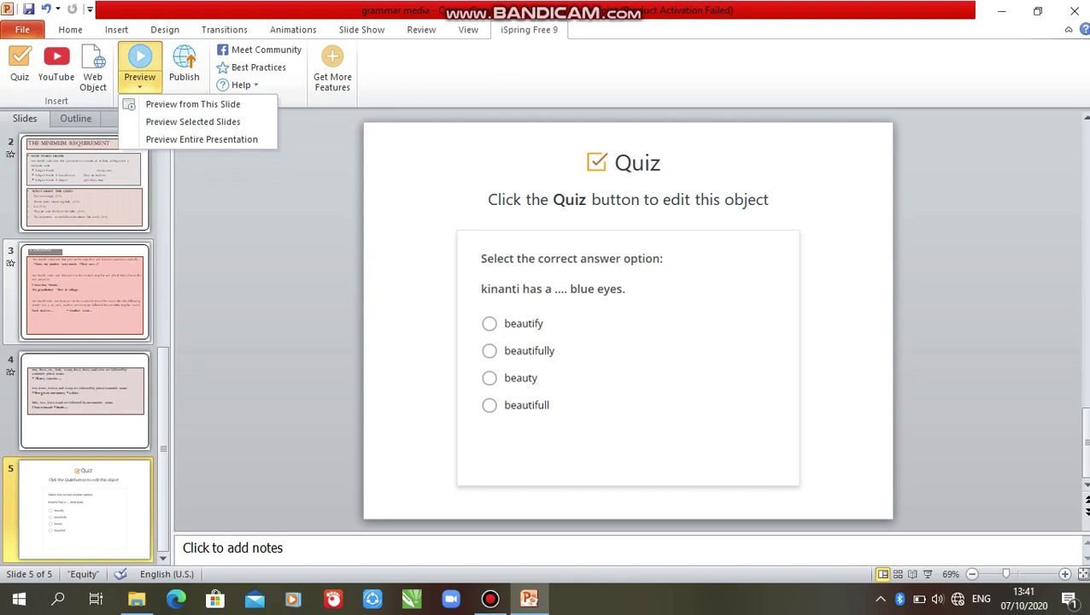
{"action": "left_click", "coordinate": [163, 122]}
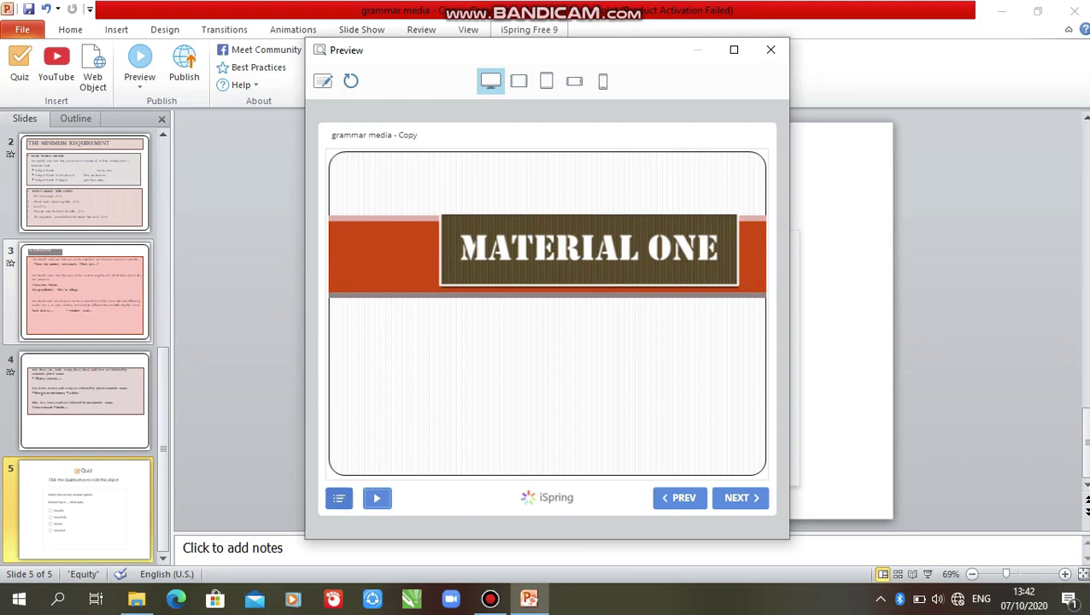
{"action": "left_click", "coordinate": [338, 498]}
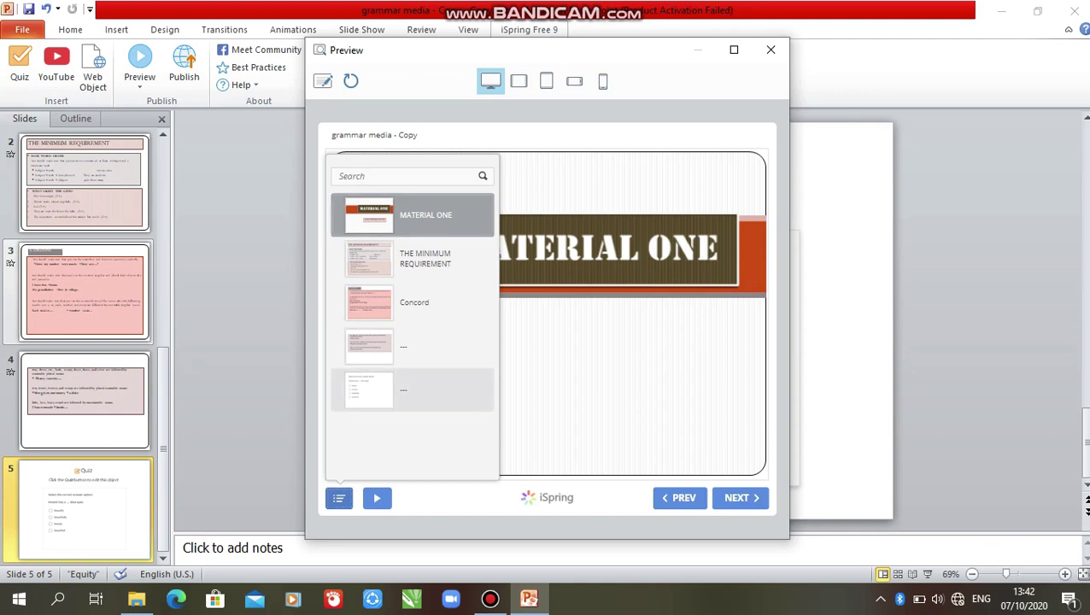
On the quiz slide, submit 'beautifull' and get Correct feedback scoring 10 of 10.
{"action": "left_click", "coordinate": [401, 387]}
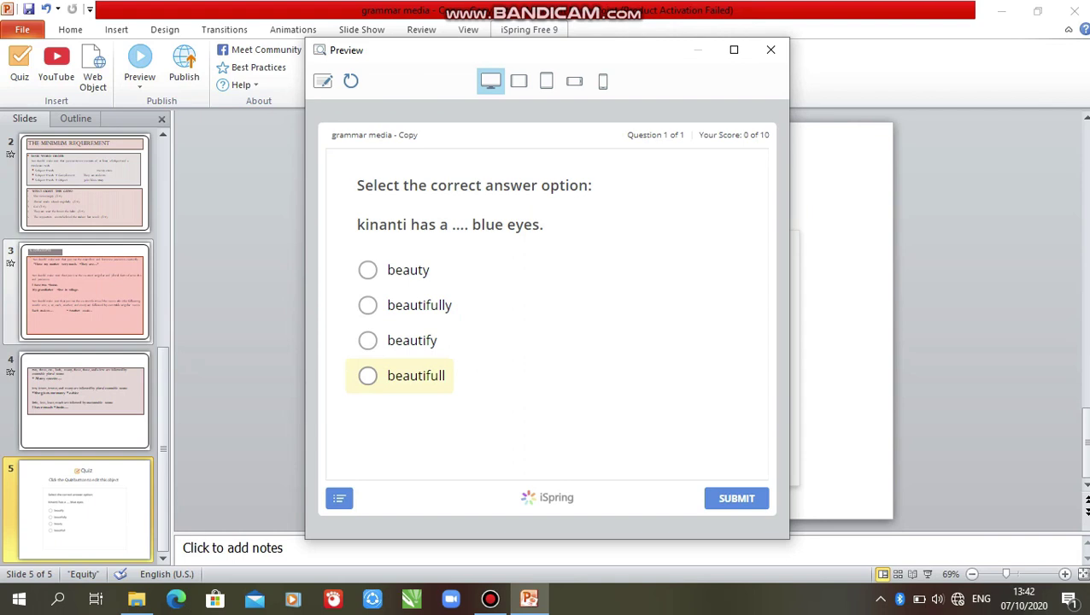
{"action": "left_click", "coordinate": [367, 376]}
{"action": "left_click", "coordinate": [736, 498]}
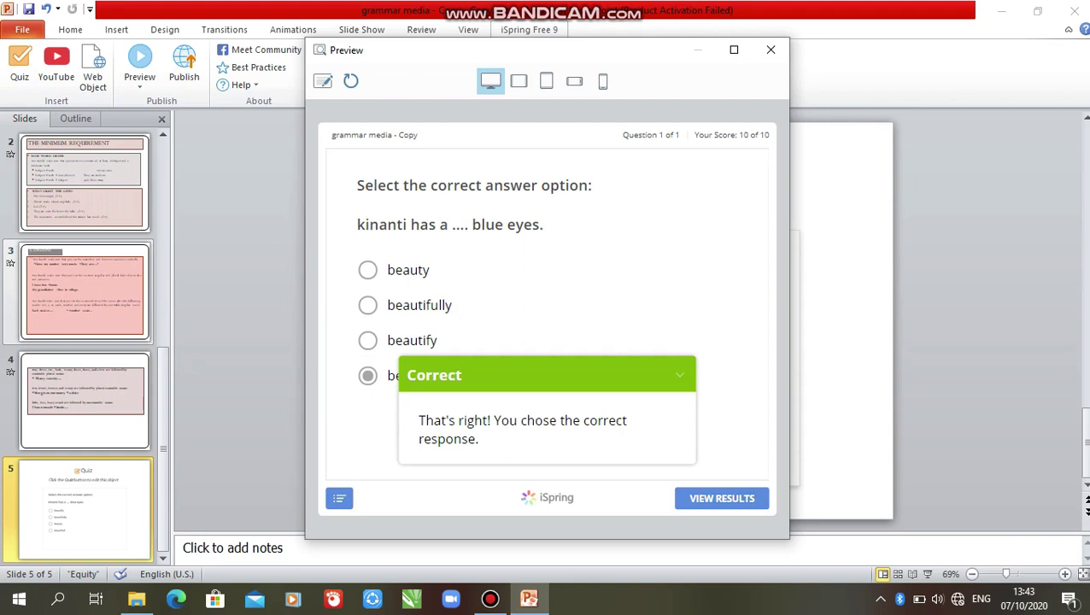
{"action": "mouse_move", "coordinate": [490, 599]}
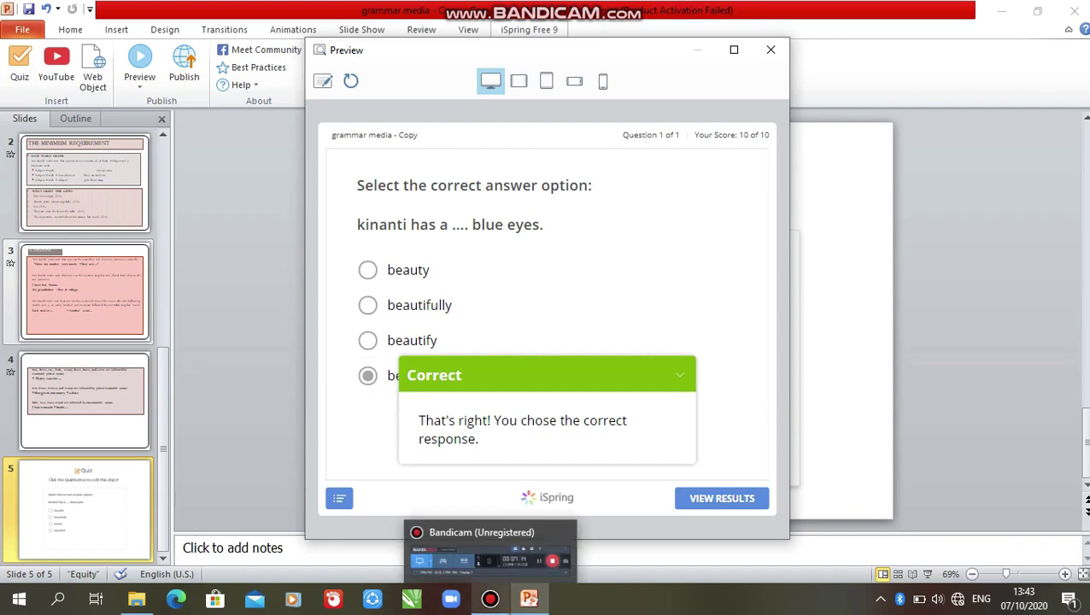
{"action": "mouse_move", "coordinate": [487, 559]}
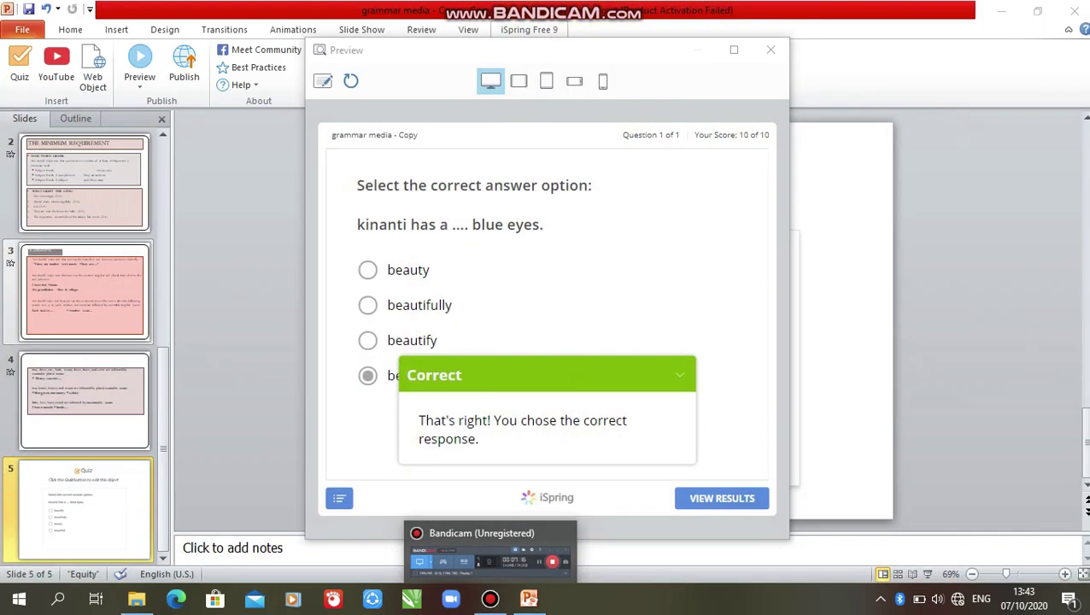